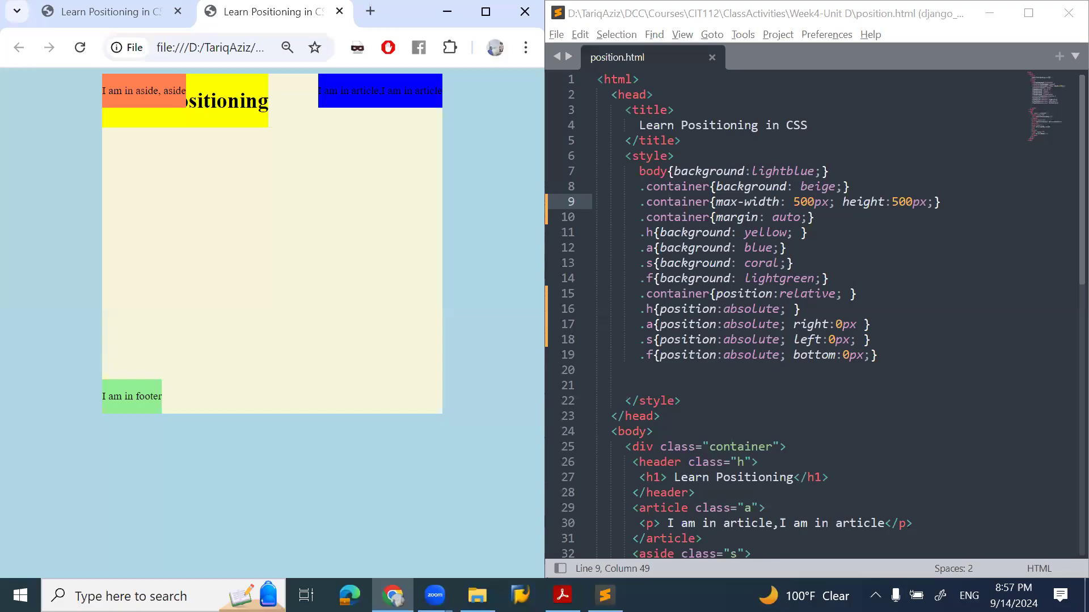
- Look over the code and the Positioning heading in the browser page
{"action": "left_click", "coordinate": [834, 120]}
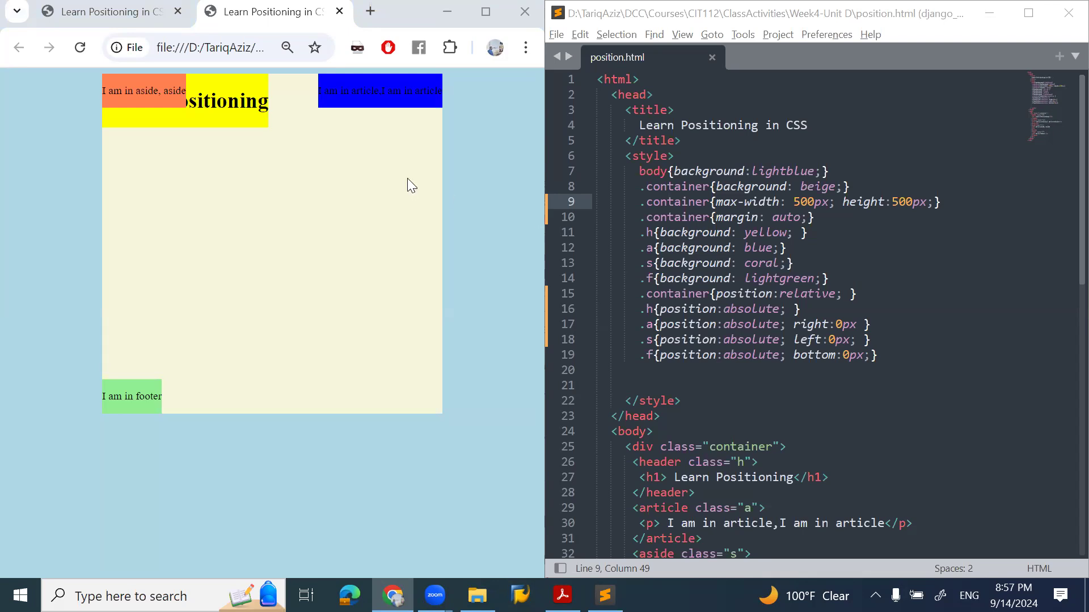
{"action": "left_click", "coordinate": [241, 103]}
{"action": "left_click_drag", "start_coordinate": [241, 102], "coordinate": [257, 103]}
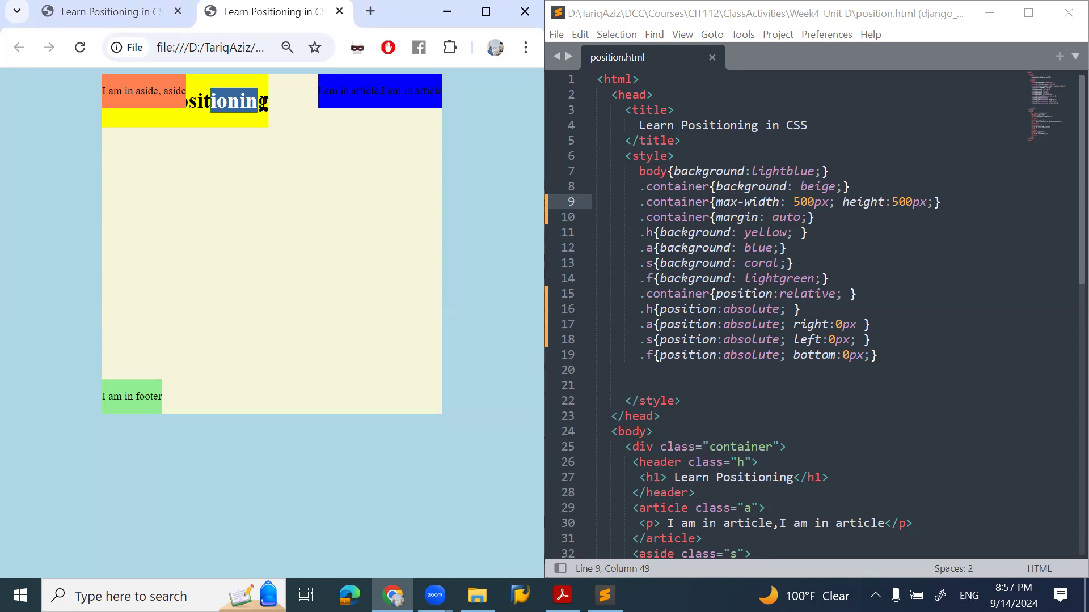
- Change the container height to 1000px, save and reload the page to see it run past the window
{"action": "left_click", "coordinate": [895, 202]}
{"action": "key", "text": "shift+Left"}
{"action": "type", "text": "10"}
{"action": "key", "text": "ctrl+s"}
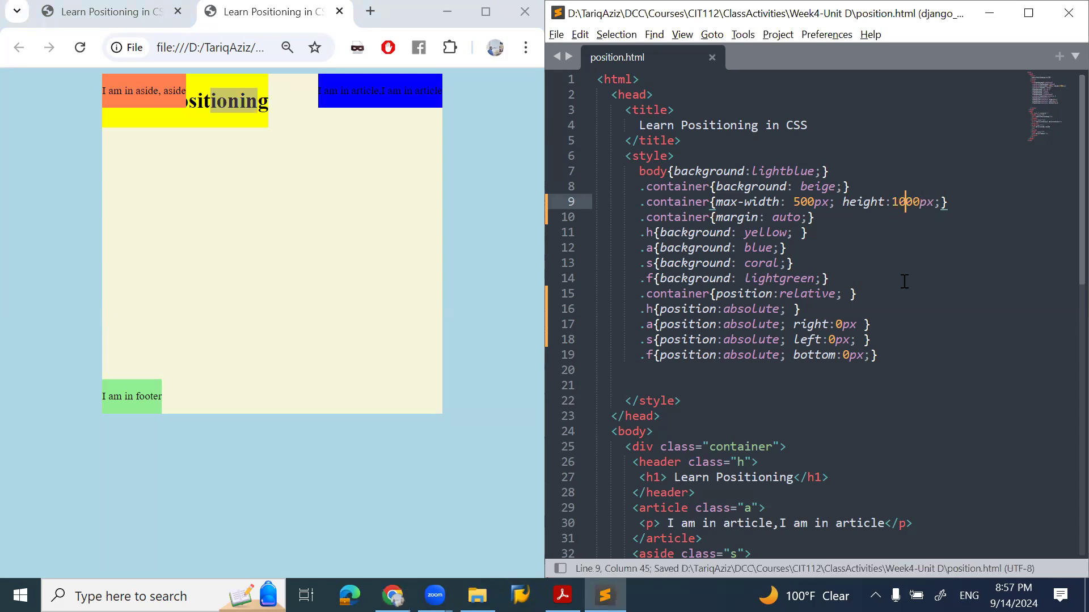
{"action": "left_click", "coordinate": [319, 285]}
{"action": "key", "text": "F5"}
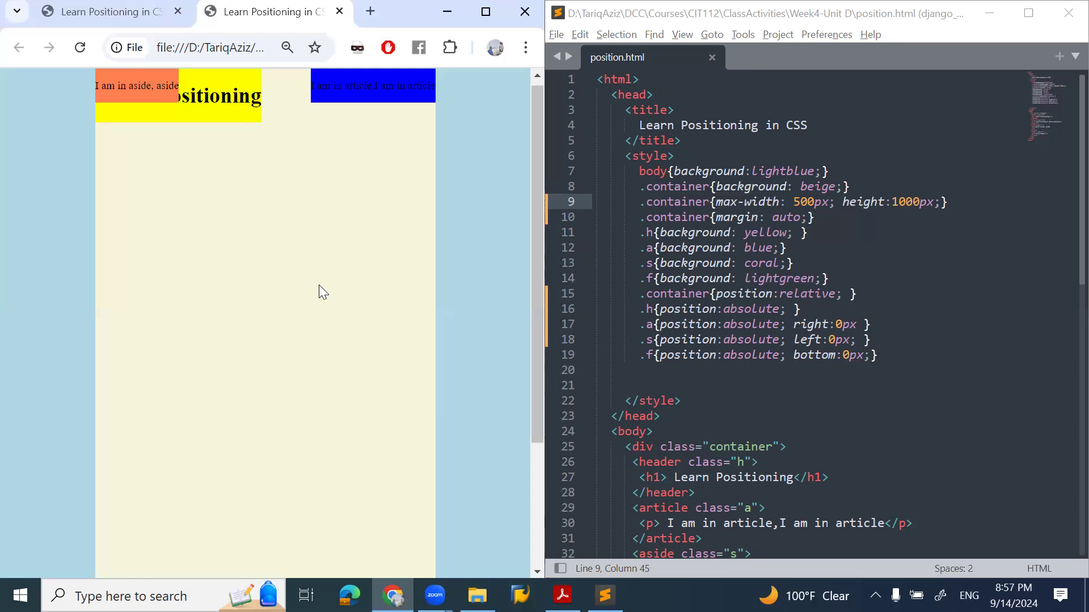
{"action": "scroll", "coordinate": [319, 287], "scroll_direction": "down", "scroll_amount": 2}
{"action": "scroll", "coordinate": [319, 287], "scroll_direction": "down", "scroll_amount": 1}
{"action": "scroll", "coordinate": [319, 286], "scroll_direction": "down", "scroll_amount": 1}
{"action": "scroll", "coordinate": [319, 286], "scroll_direction": "down", "scroll_amount": 1}
{"action": "scroll", "coordinate": [318, 287], "scroll_direction": "up", "scroll_amount": 2}
{"action": "scroll", "coordinate": [319, 286], "scroll_direction": "up", "scroll_amount": 1}
{"action": "scroll", "coordinate": [320, 286], "scroll_direction": "up", "scroll_amount": 2}
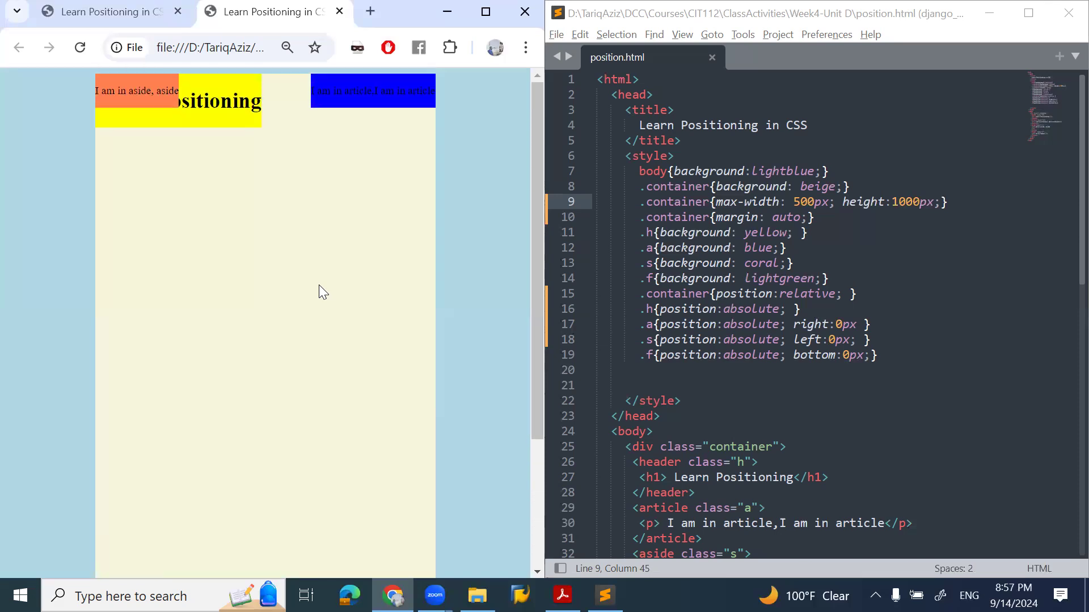
{"action": "scroll", "coordinate": [319, 292], "scroll_direction": "down", "scroll_amount": 1}
{"action": "scroll", "coordinate": [319, 292], "scroll_direction": "up", "scroll_amount": 1}
{"action": "scroll", "coordinate": [319, 285], "scroll_direction": "down", "scroll_amount": 1}
{"action": "scroll", "coordinate": [319, 285], "scroll_direction": "down", "scroll_amount": 1}
{"action": "scroll", "coordinate": [319, 285], "scroll_direction": "down", "scroll_amount": 1}
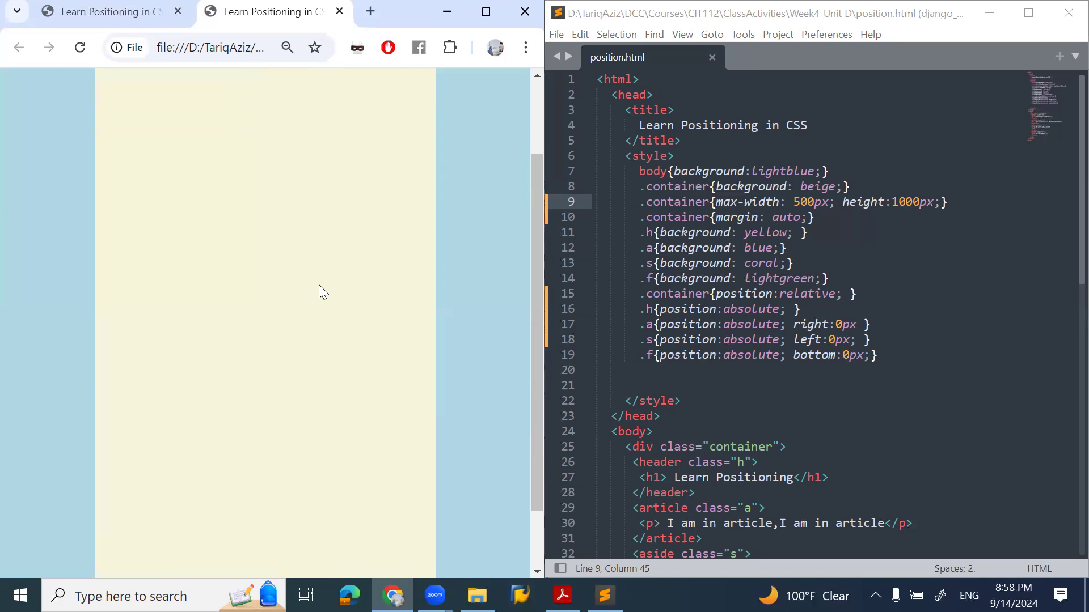
{"action": "scroll", "coordinate": [319, 285], "scroll_direction": "down", "scroll_amount": 2}
{"action": "scroll", "coordinate": [319, 292], "scroll_direction": "up", "scroll_amount": 1}
{"action": "scroll", "coordinate": [320, 292], "scroll_direction": "up", "scroll_amount": 2}
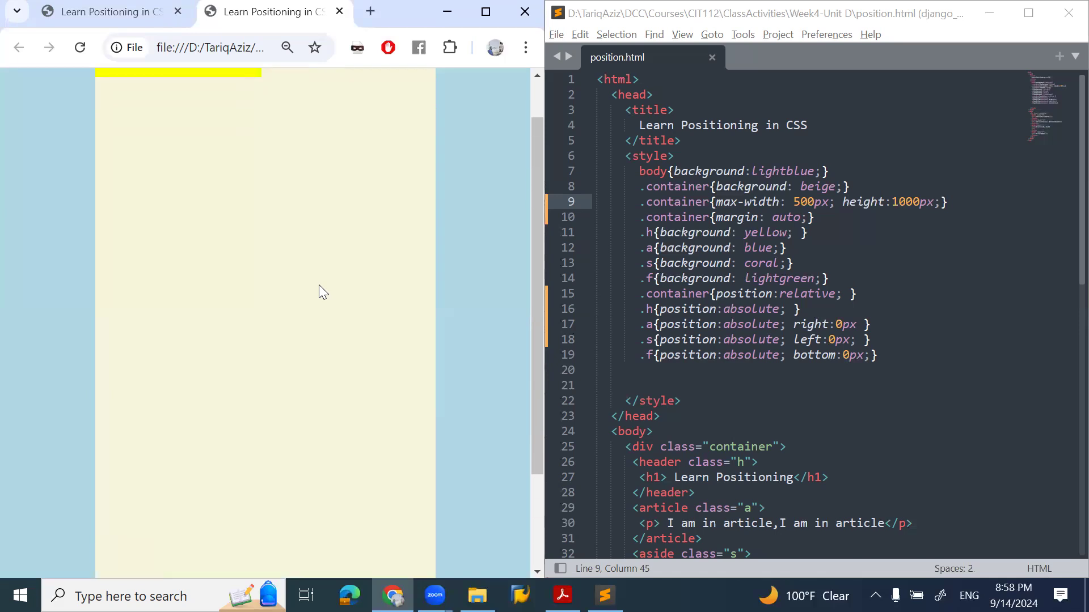
{"action": "scroll", "coordinate": [319, 291], "scroll_direction": "up", "scroll_amount": 1}
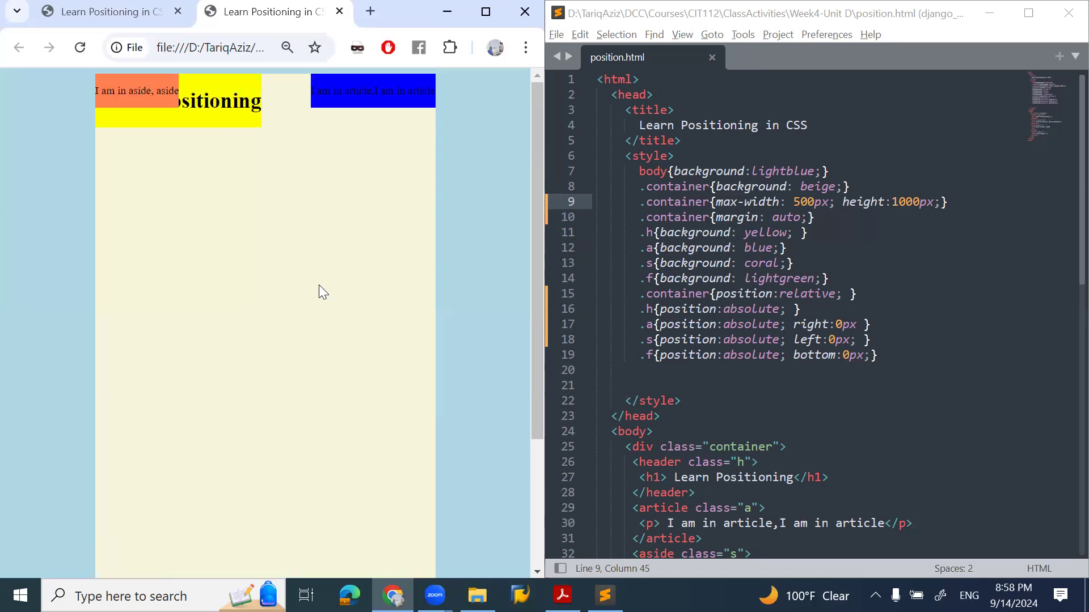
- Change the header's position from absolute to fixed, save and reload the preview
{"action": "double_click", "coordinate": [751, 309]}
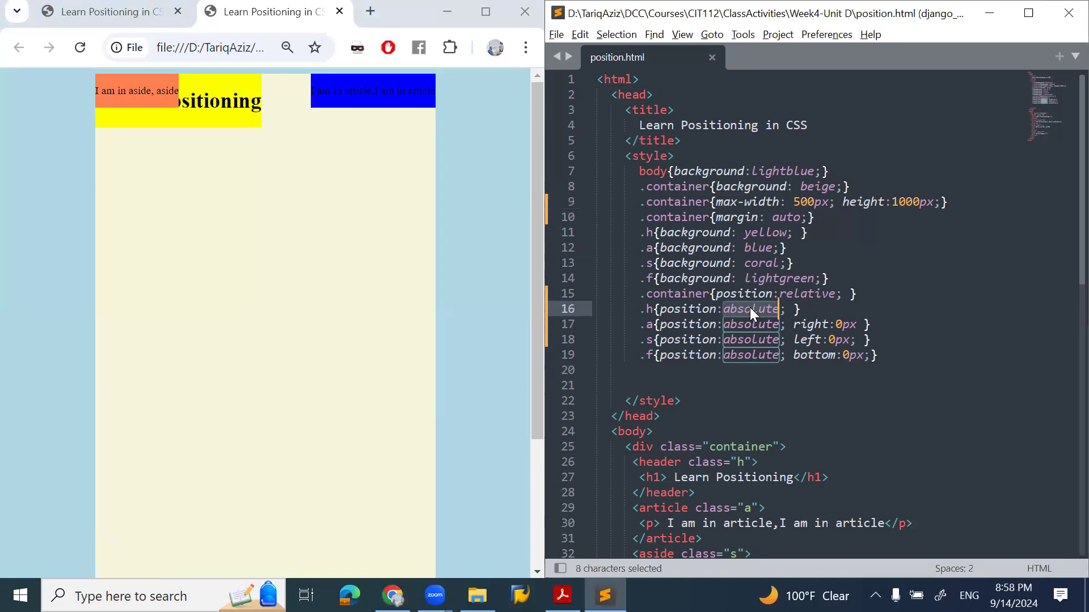
{"action": "type", "text": "fixed"}
{"action": "key", "text": "ctrl+s"}
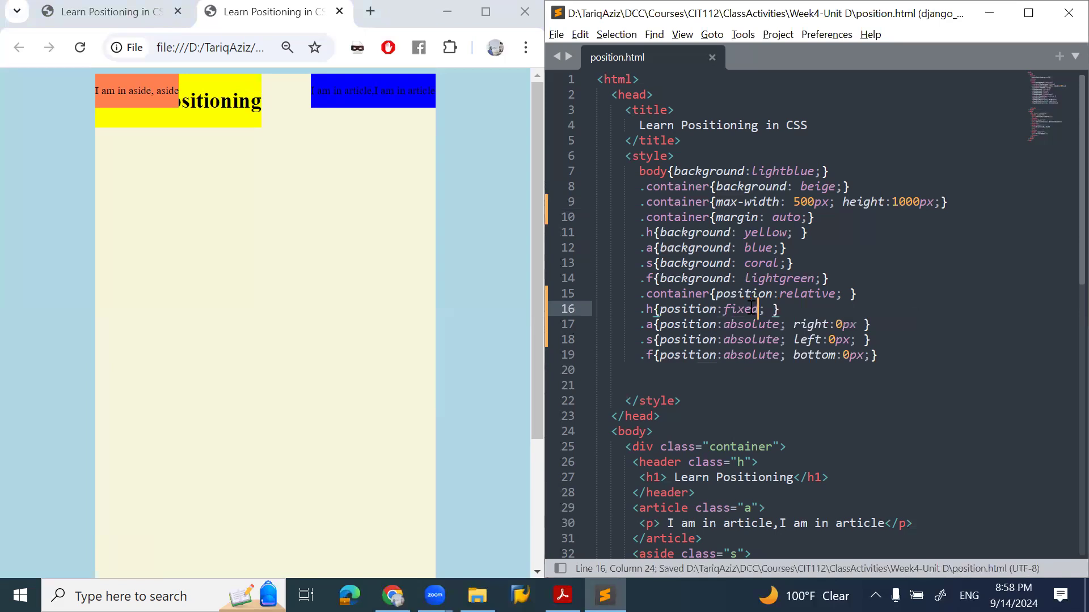
{"action": "left_click", "coordinate": [346, 319]}
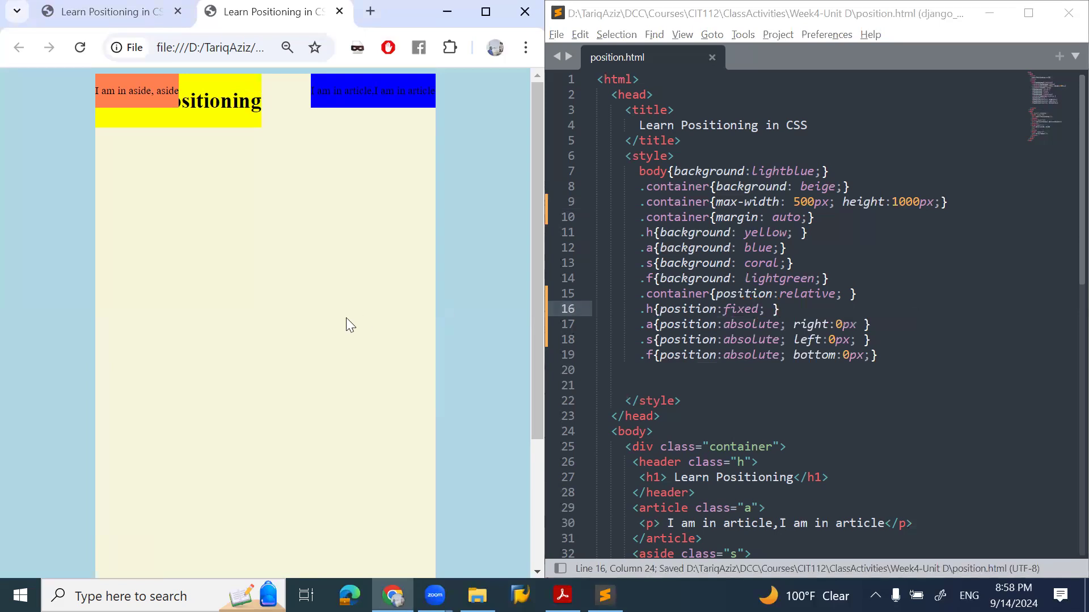
{"action": "key", "text": "F5"}
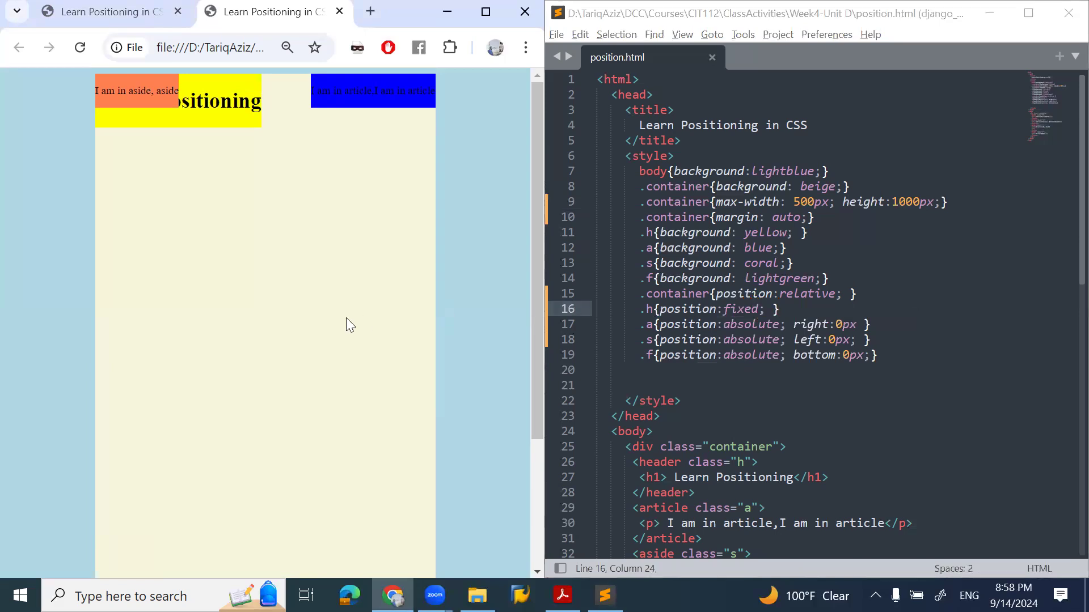
{"action": "scroll", "coordinate": [347, 325], "scroll_direction": "down", "scroll_amount": 1}
{"action": "scroll", "coordinate": [347, 326], "scroll_direction": "down", "scroll_amount": 1}
{"action": "scroll", "coordinate": [346, 325], "scroll_direction": "down", "scroll_amount": 1}
{"action": "scroll", "coordinate": [346, 325], "scroll_direction": "down", "scroll_amount": 2}
{"action": "scroll", "coordinate": [345, 325], "scroll_direction": "up", "scroll_amount": 1}
{"action": "scroll", "coordinate": [347, 325], "scroll_direction": "up", "scroll_amount": 2}
{"action": "scroll", "coordinate": [346, 325], "scroll_direction": "up", "scroll_amount": 2}
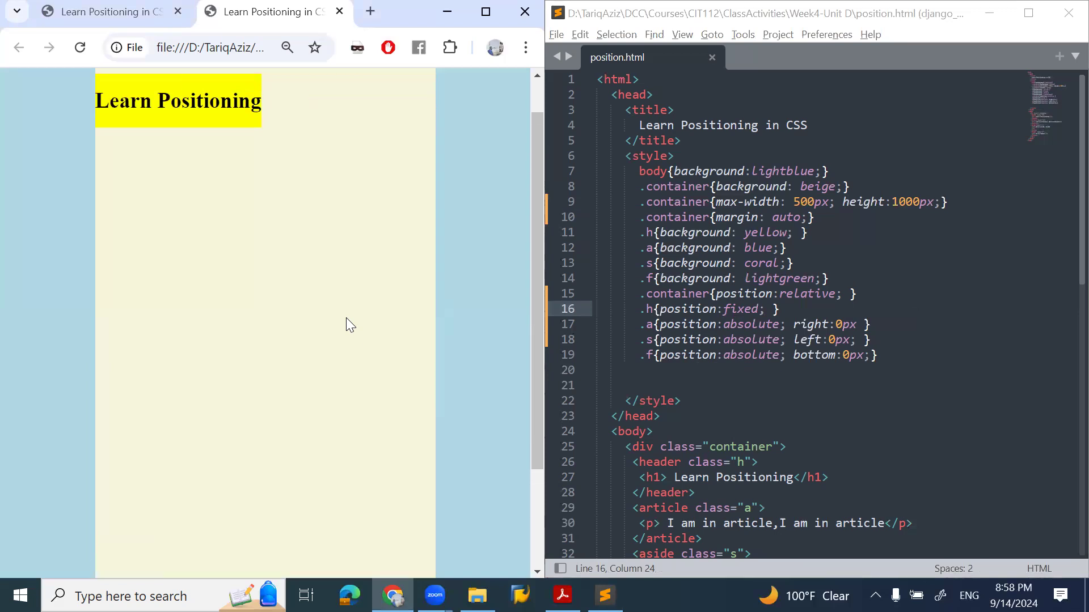
{"action": "scroll", "coordinate": [346, 325], "scroll_direction": "up", "scroll_amount": 2}
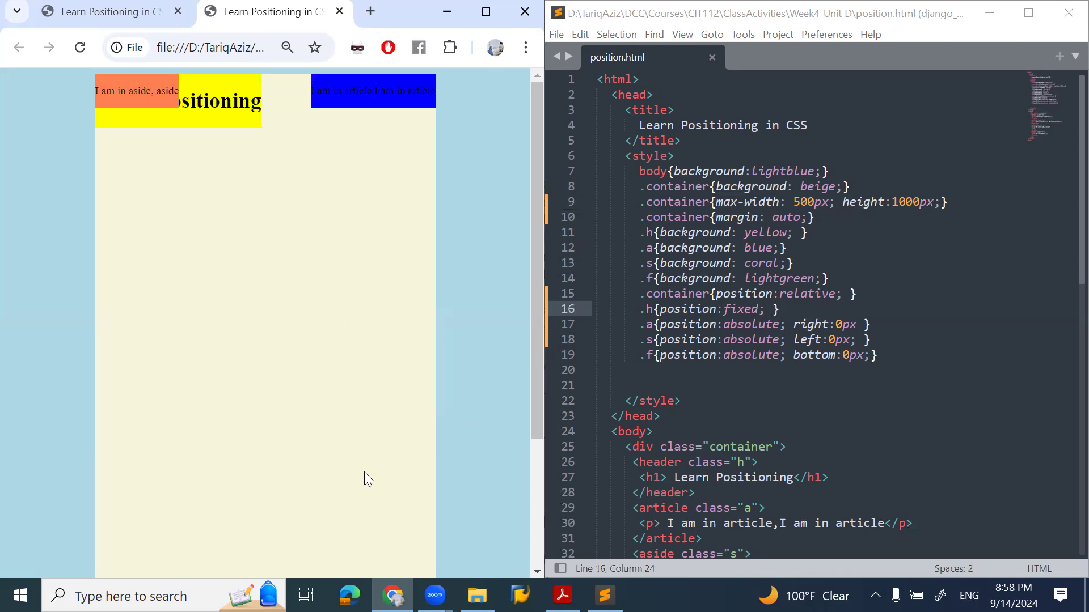
- Add top:50px to the fixed header rule, save and reload the preview
{"action": "left_click", "coordinate": [772, 309]}
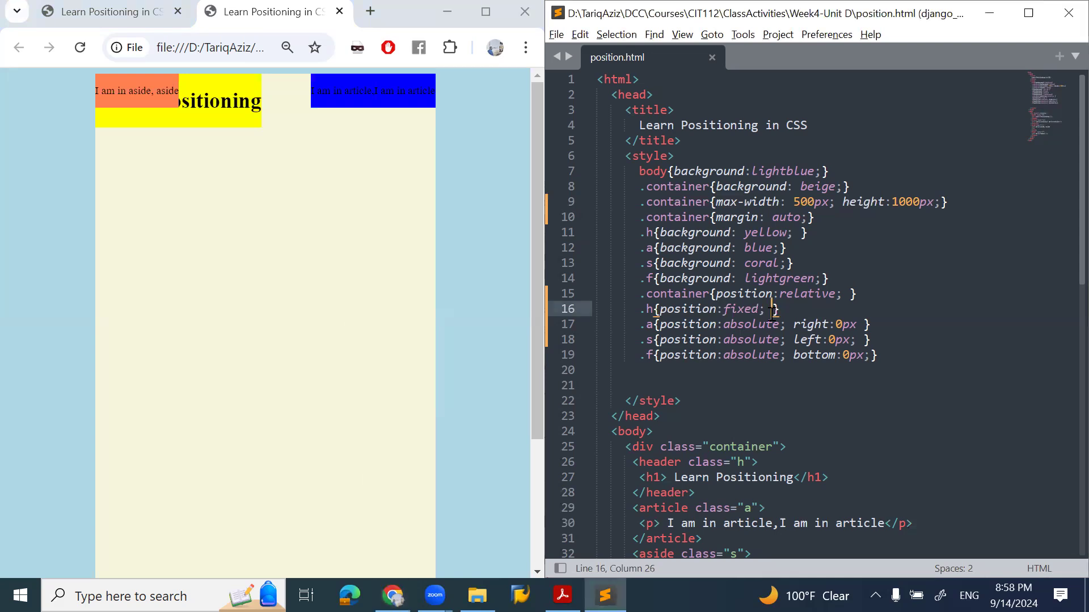
{"action": "type", "text": "top:"}
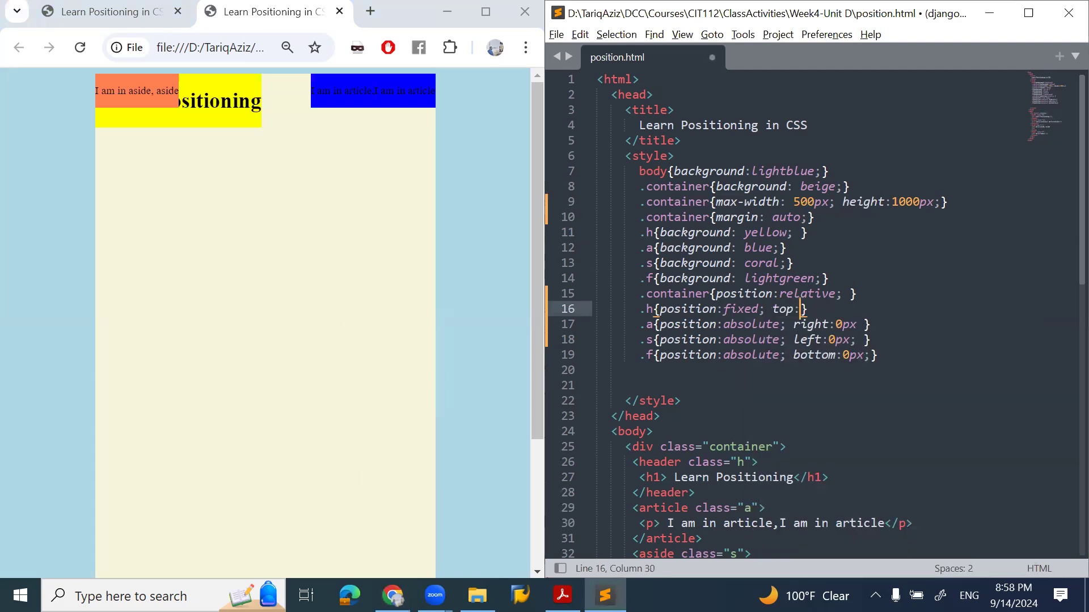
{"action": "type", "text": "50px;"}
{"action": "key", "text": "ctrl+s"}
{"action": "key", "text": "alt+Tab"}
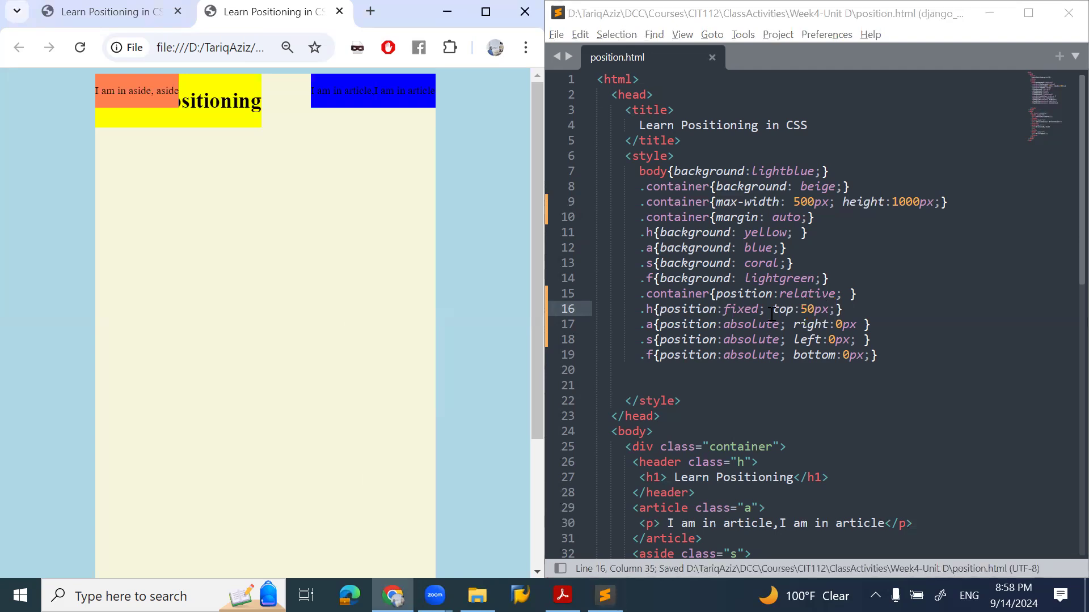
{"action": "key", "text": "F5"}
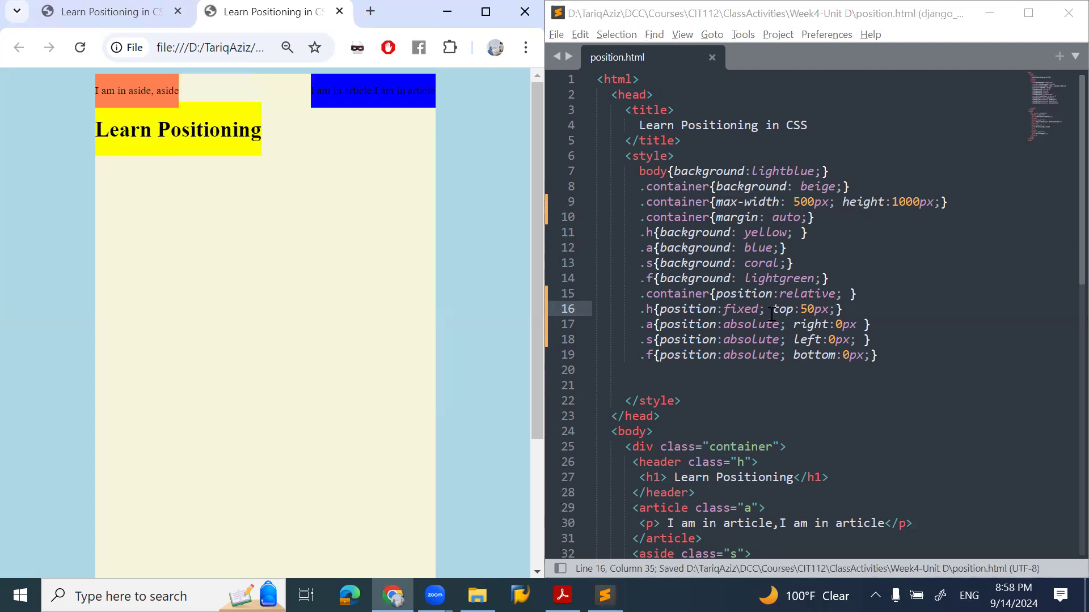
{"action": "key", "text": "F5"}
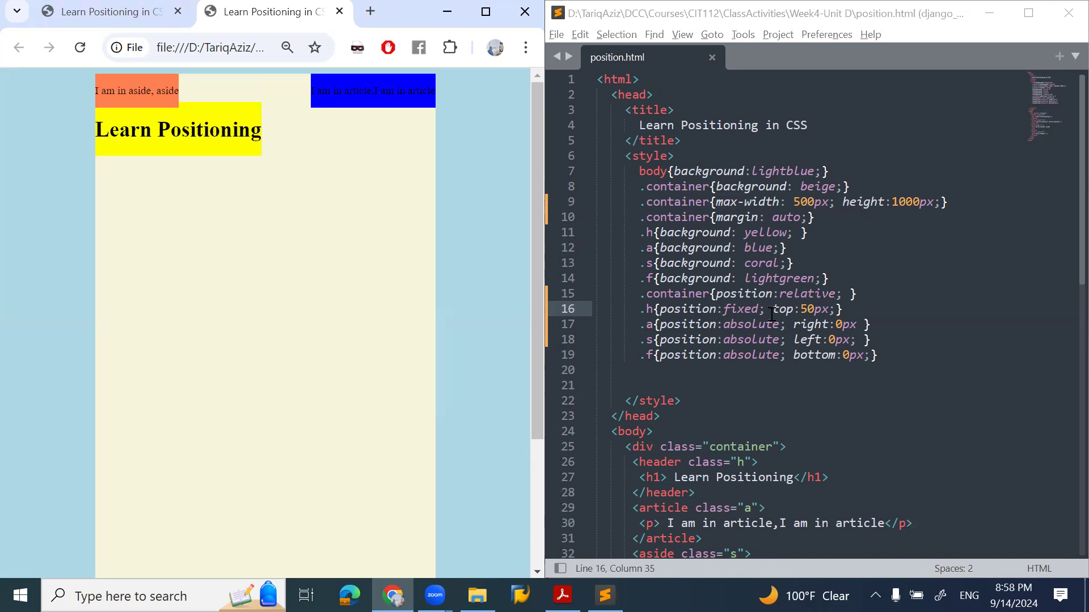
- Give the aside rule a z-index and save, then check the stacking in the browser
{"action": "left_click", "coordinate": [836, 312]}
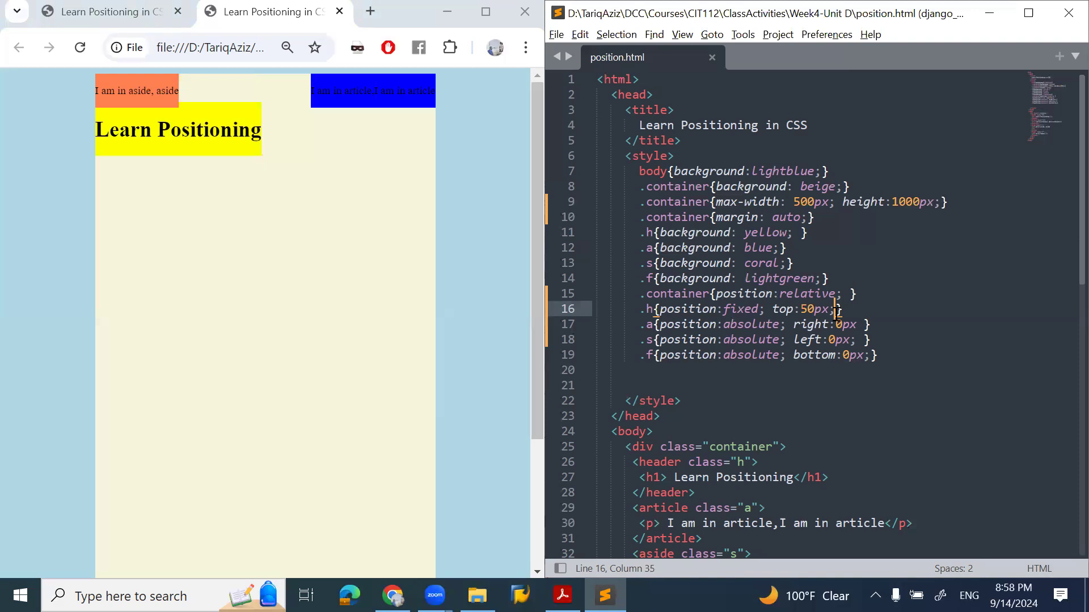
{"action": "key", "text": "Down"}
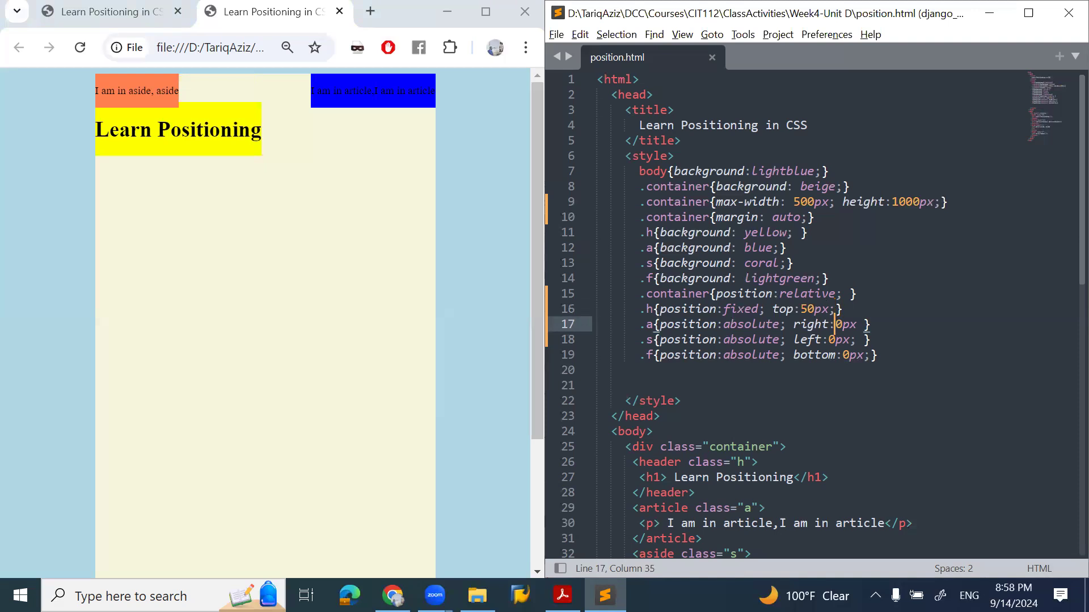
{"action": "key", "text": "Down"}
{"action": "key", "text": "Right"}
{"action": "key", "text": "Right"}
{"action": "key", "text": "Right"}
{"action": "key", "text": "Right"}
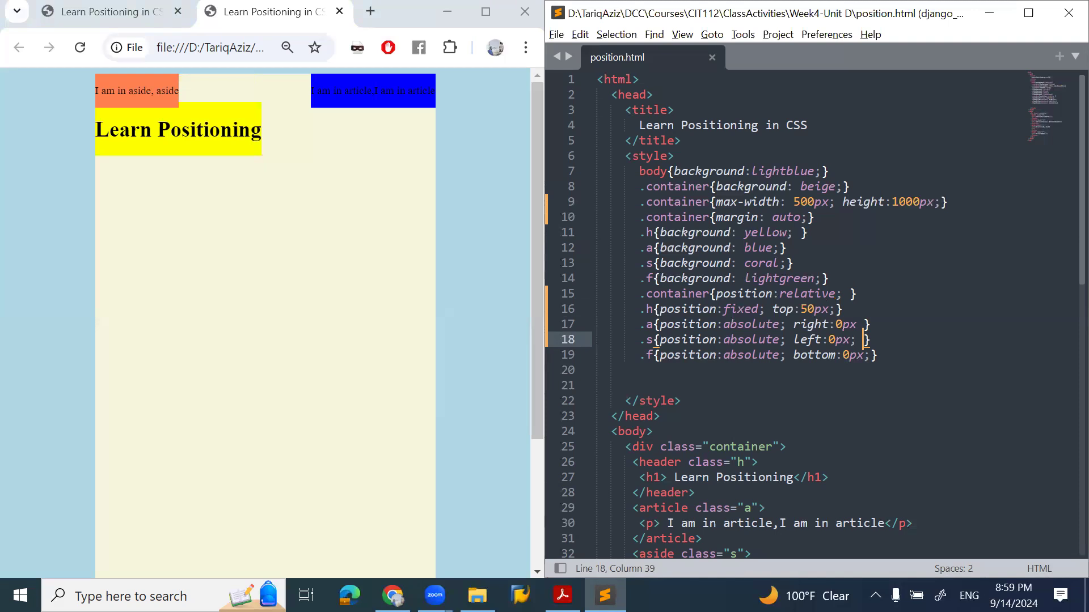
{"action": "type", "text": "z-index:"}
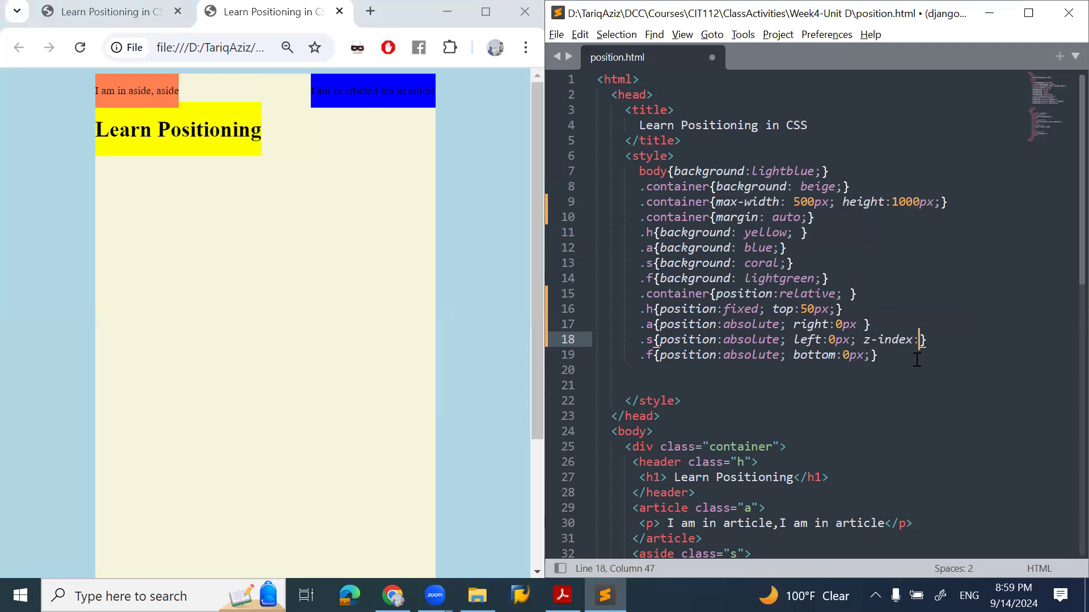
{"action": "type", "text": "0;"}
{"action": "key", "text": "ctrl+s"}
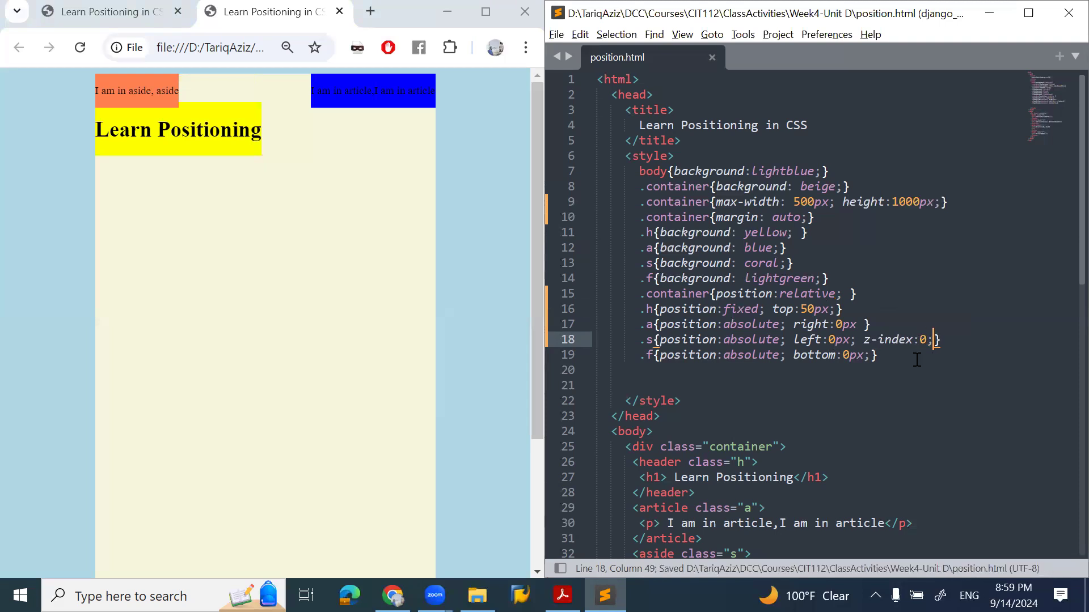
{"action": "left_click", "coordinate": [349, 353]}
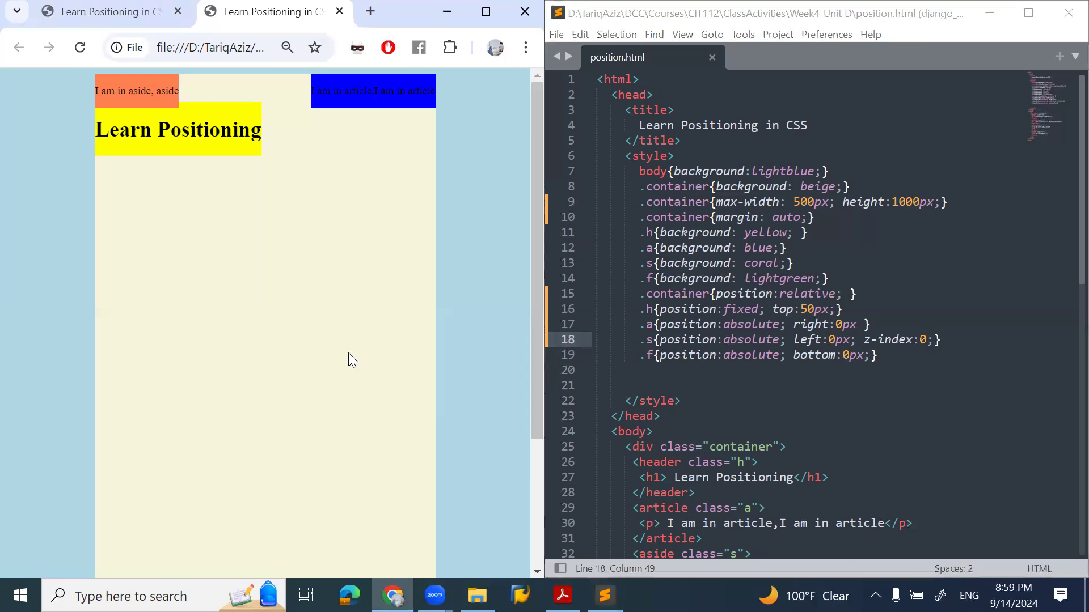
{"action": "scroll", "coordinate": [348, 353], "scroll_direction": "down", "scroll_amount": 1}
{"action": "scroll", "coordinate": [348, 353], "scroll_direction": "up", "scroll_amount": 1}
- Correct the aside's z-index to -1, save and reload so the coral aside disappears
{"action": "key", "text": "alt+Tab"}
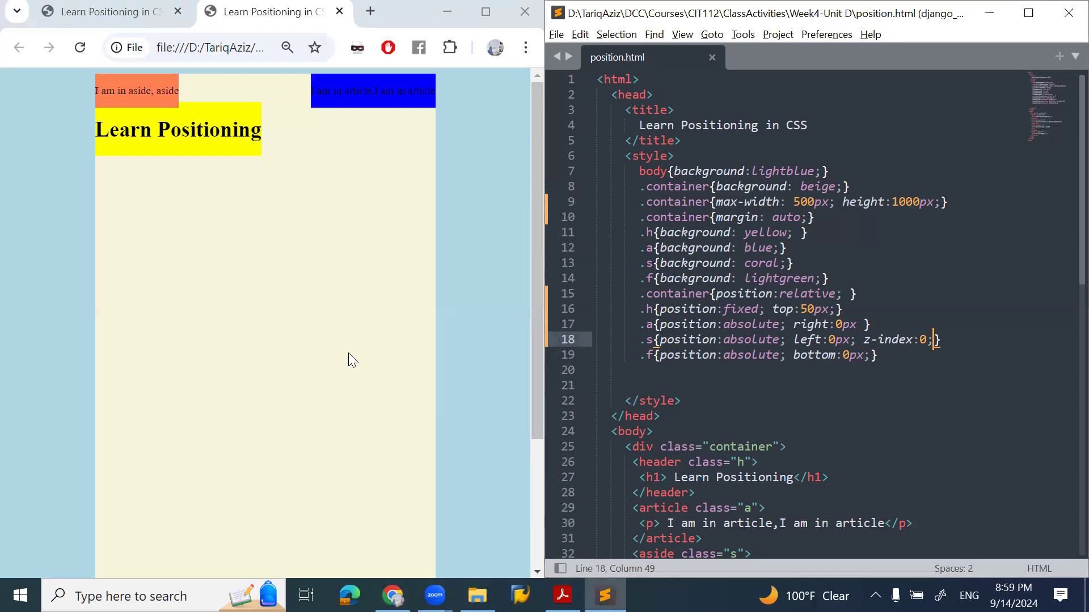
{"action": "key", "text": "BackSpace"}
{"action": "type", "text": "-1"}
{"action": "key", "text": "ctrl+s"}
{"action": "key", "text": "alt+Tab"}
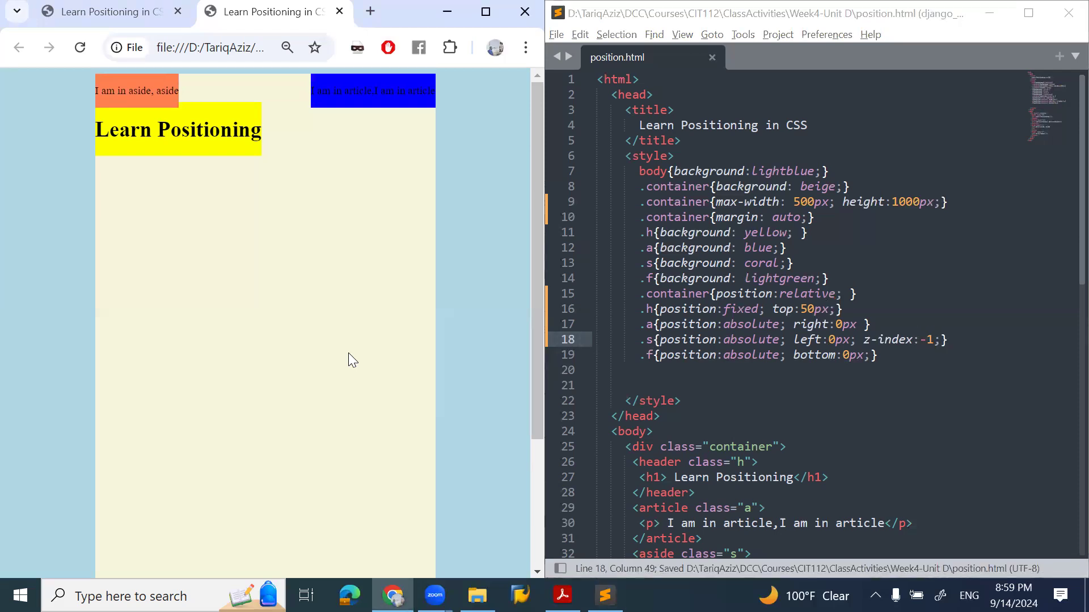
{"action": "key", "text": "F5"}
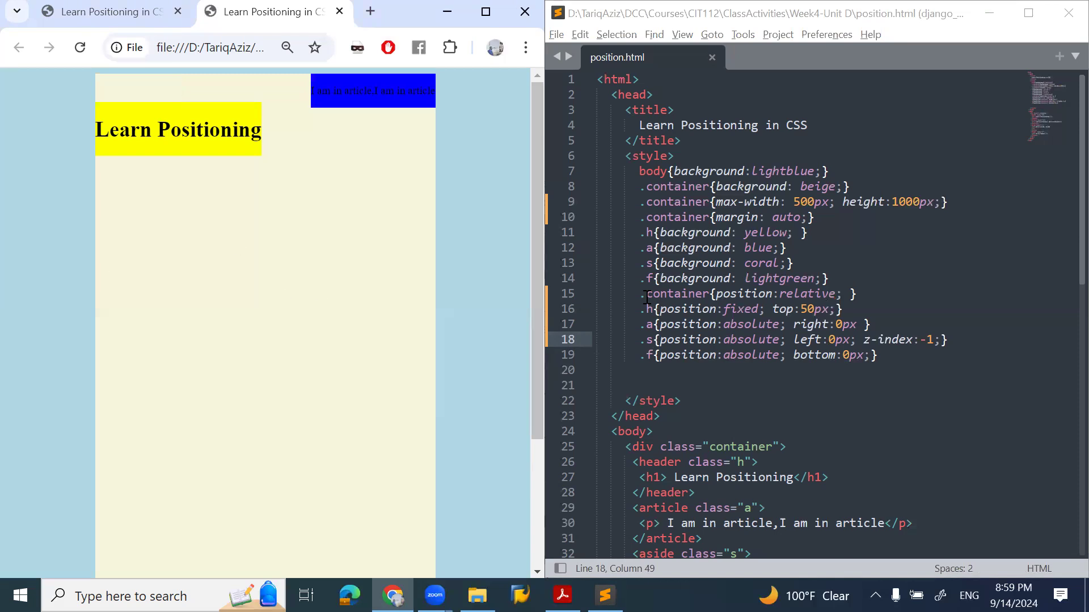
- Add z-index:-2 after position:relative in the container rule, save and reload to bring the aside back
{"action": "mouse_move", "coordinate": [678, 294]}
{"action": "left_click_drag", "start_coordinate": [645, 295], "coordinate": [837, 294]}
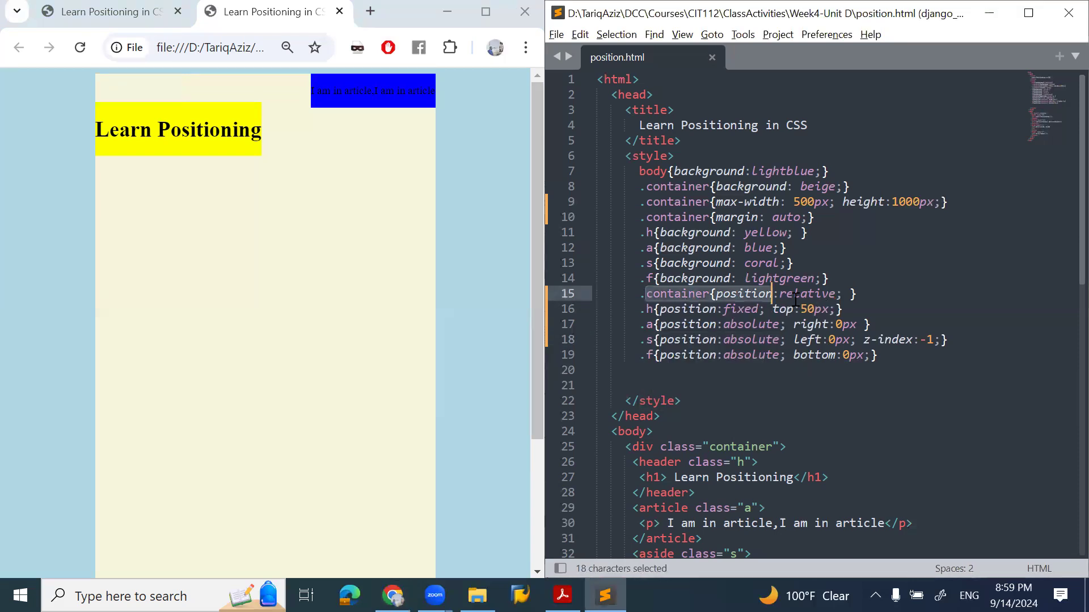
{"action": "left_click", "coordinate": [843, 295]}
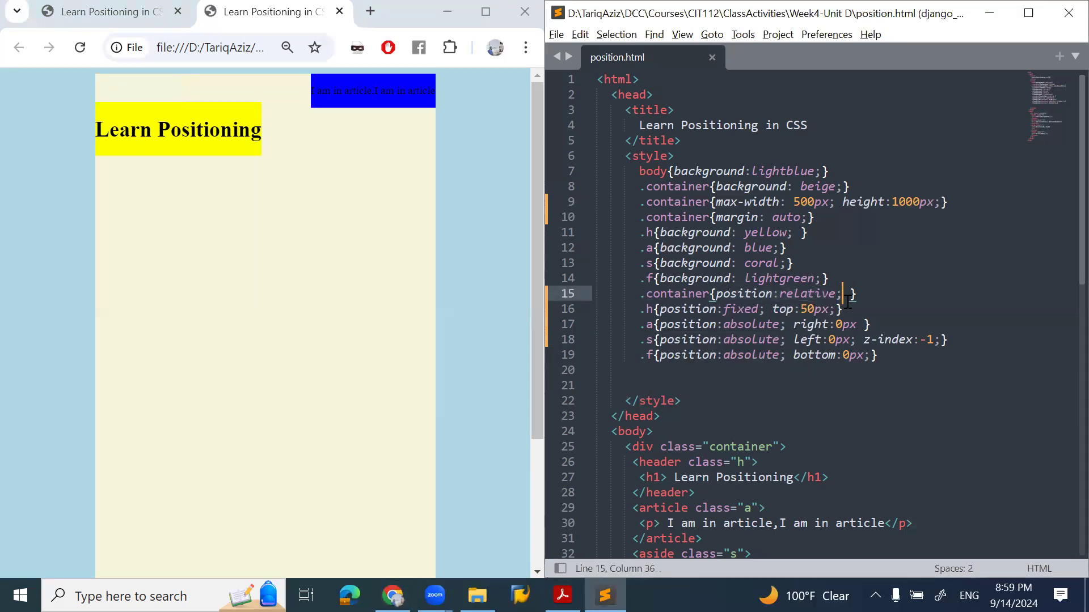
{"action": "type", "text": "z-"}
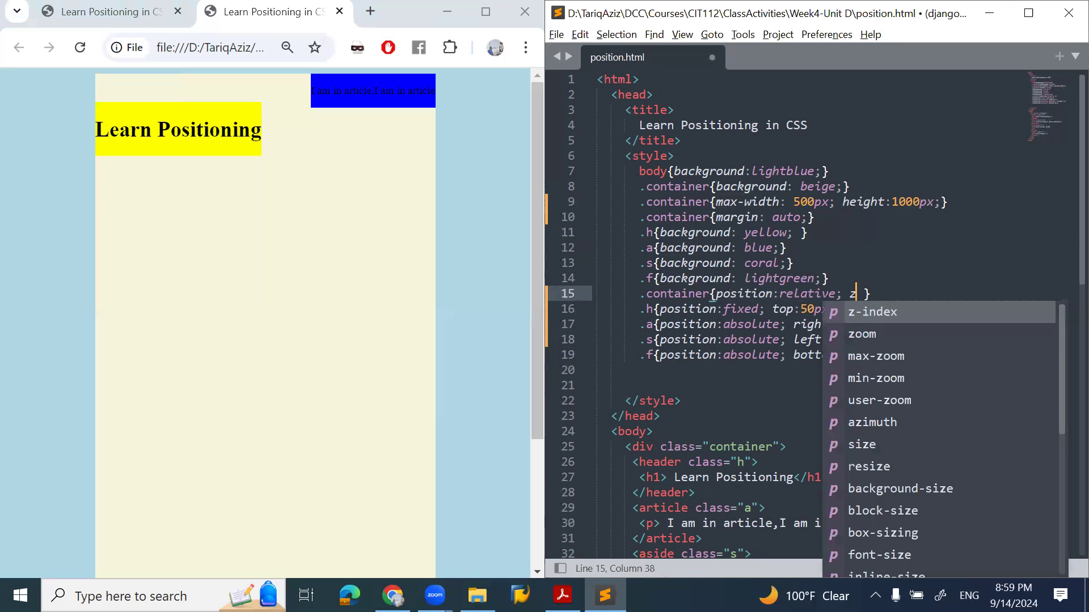
{"action": "type", "text": "index:"}
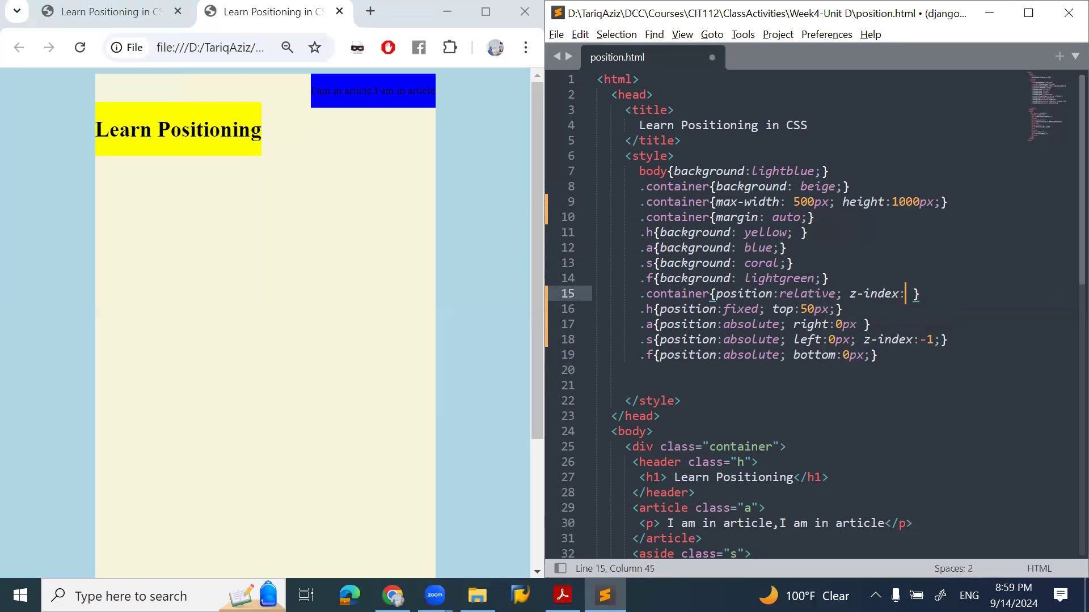
{"action": "type", "text": "-2;"}
{"action": "key", "text": "ctrl+s"}
{"action": "key", "text": "ctrl+s"}
{"action": "left_click", "coordinate": [267, 353]}
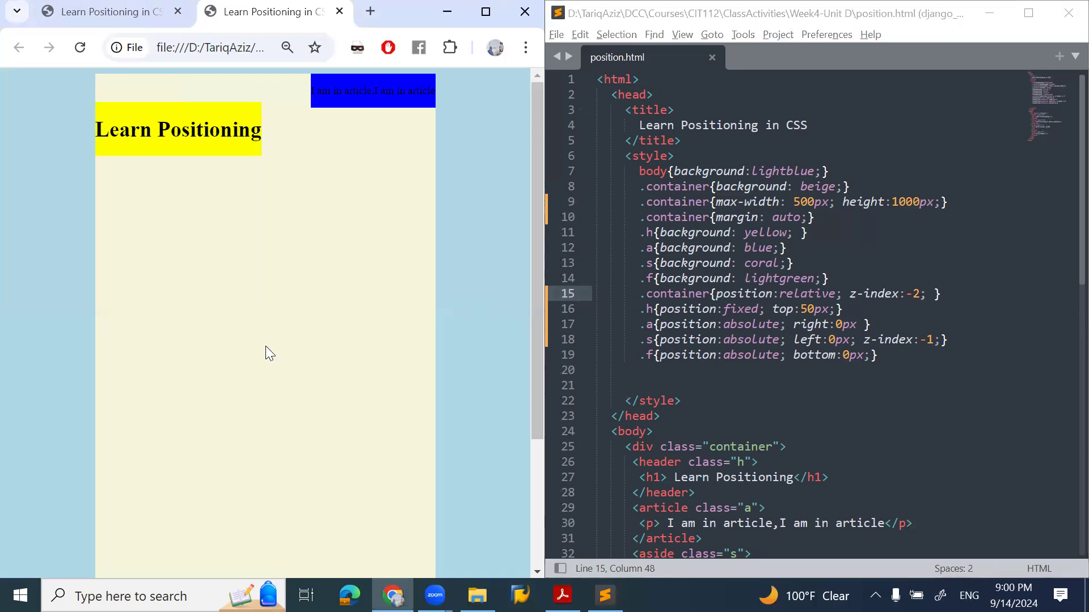
{"action": "key", "text": "F5"}
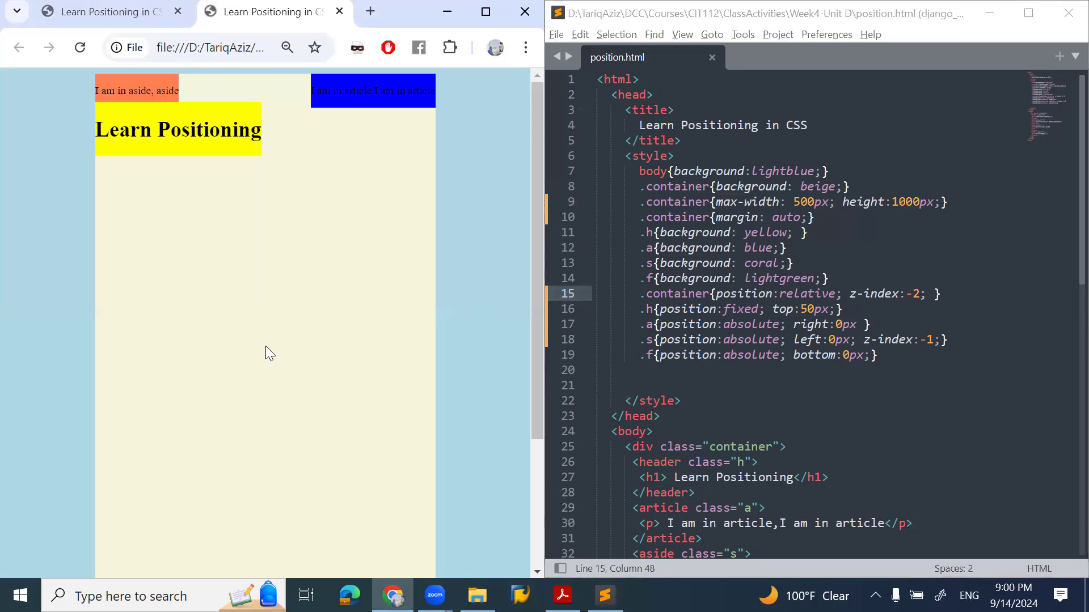
{"action": "key", "text": "F5"}
- Add z-index: -1 to the fixed header rule via autocomplete, save and reload the preview
{"action": "left_click", "coordinate": [841, 309]}
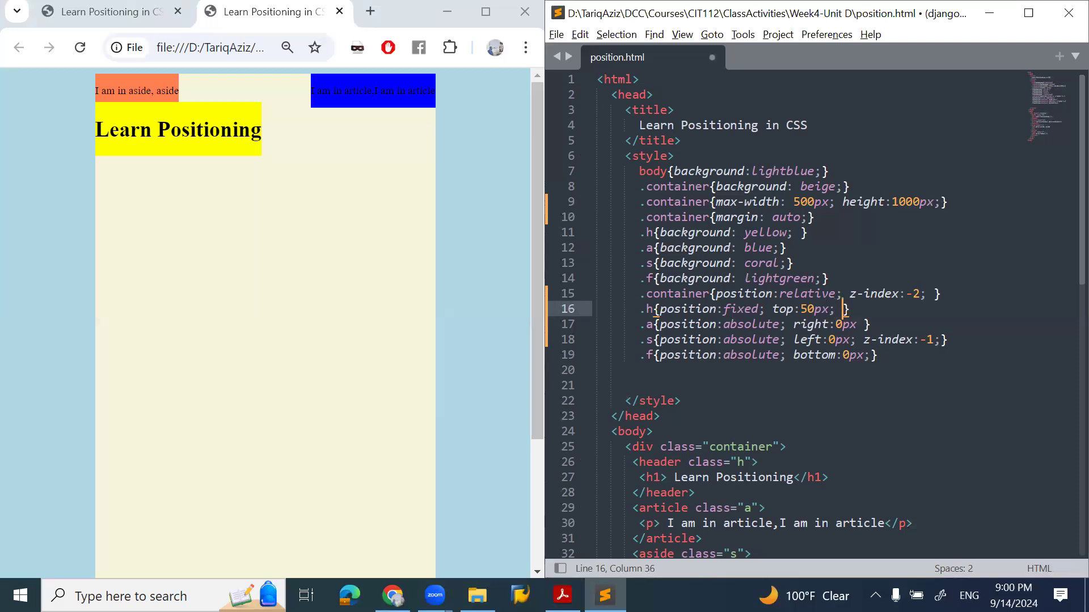
{"action": "type", "text": "zin"}
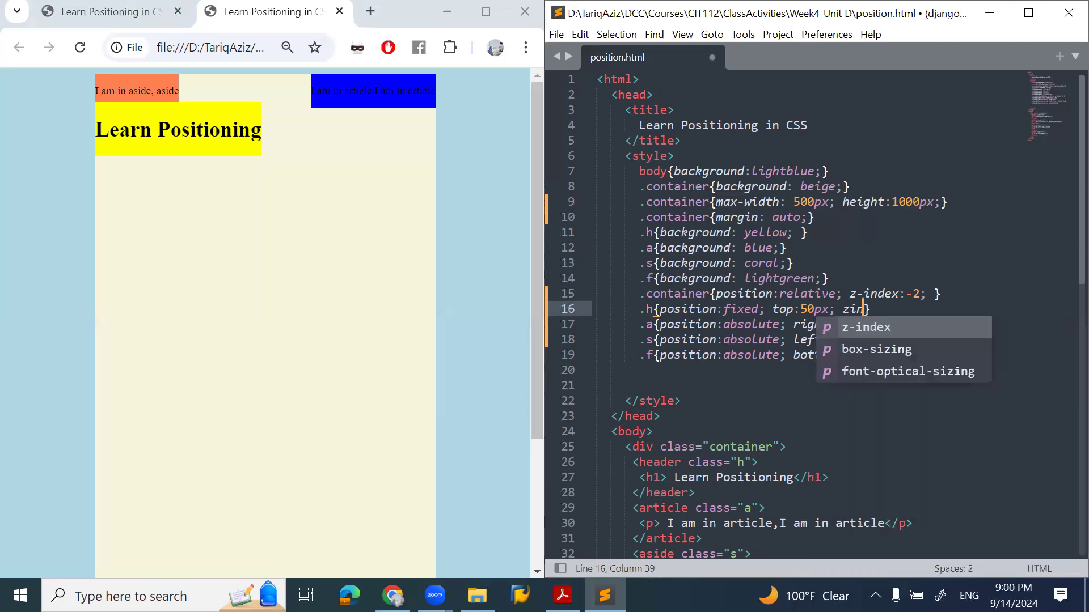
{"action": "key", "text": "BackSpace"}
{"action": "key", "text": "BackSpace"}
{"action": "key", "text": "Return"}
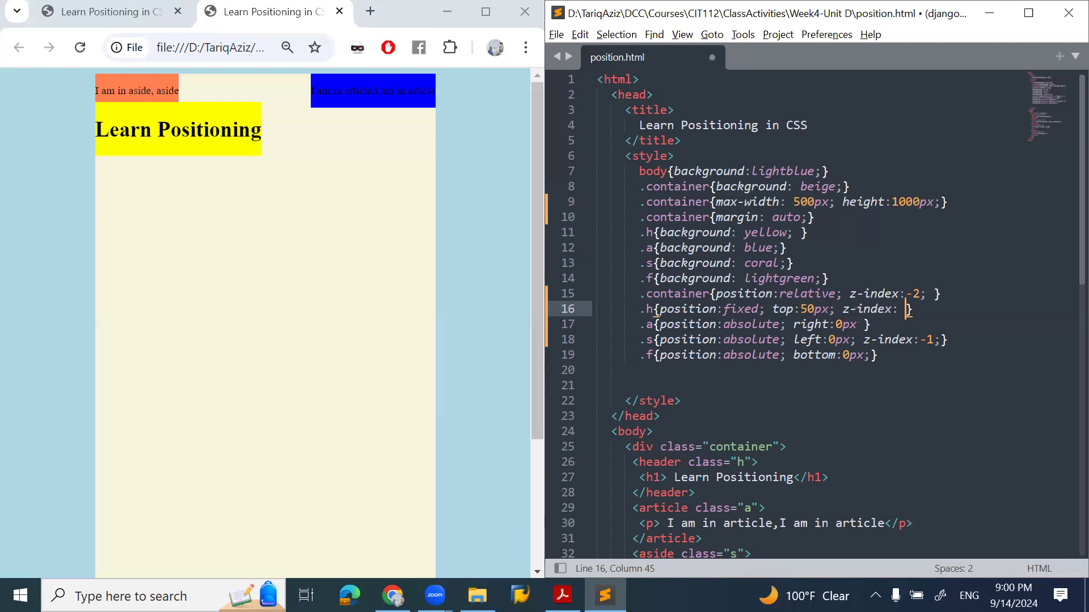
{"action": "type", "text": "-1;"}
{"action": "key", "text": "ctrl+s"}
{"action": "key", "text": "alt+Tab"}
{"action": "key", "text": "ctrl+r"}
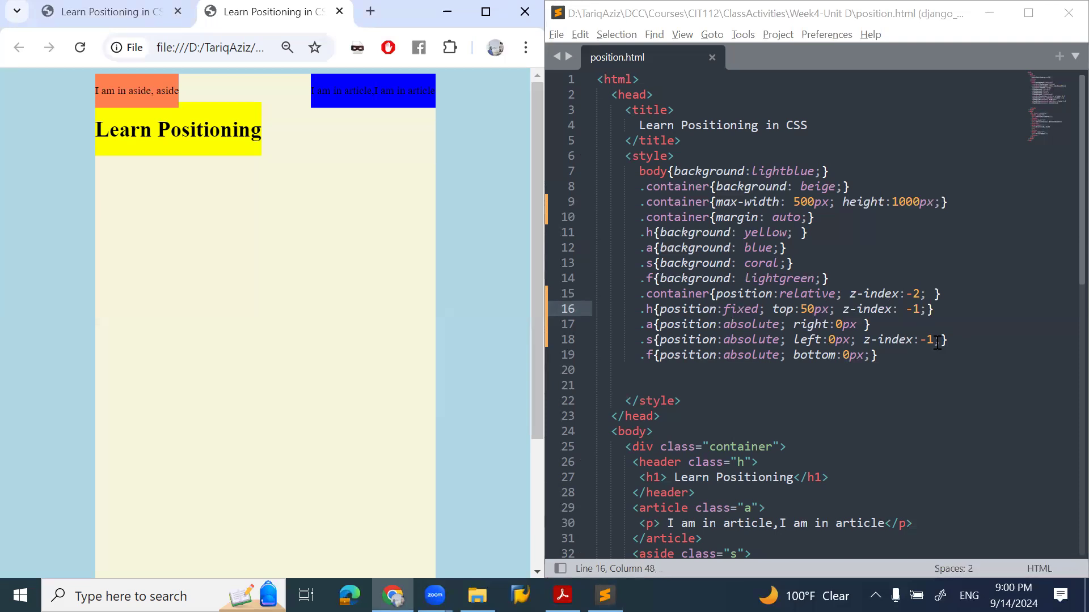
- Change the header's z-index from -1 to 0, save and reload the preview
{"action": "left_click", "coordinate": [920, 310]}
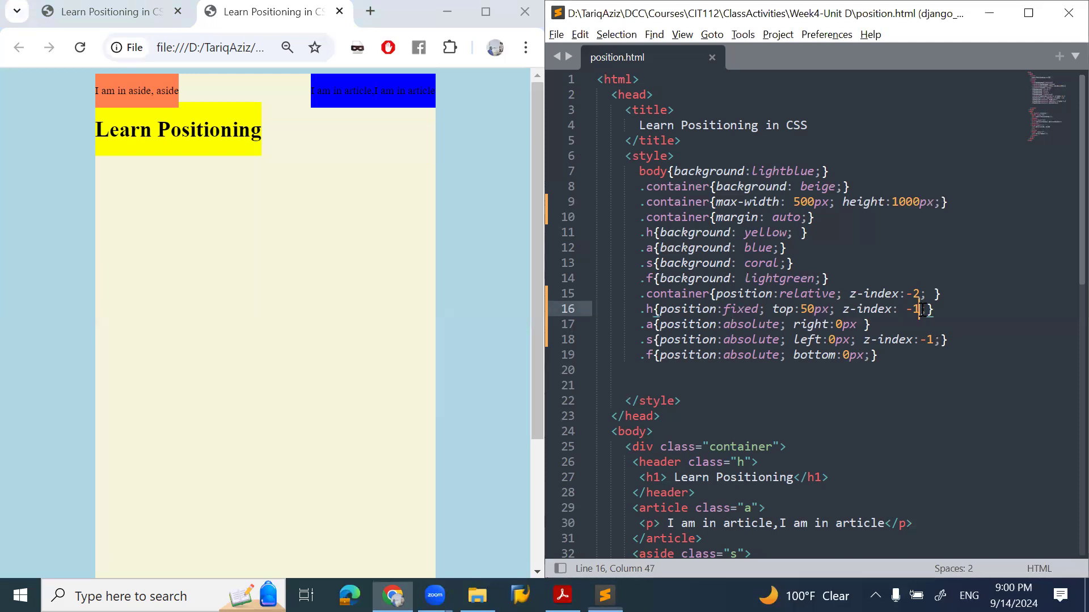
{"action": "left_click_drag", "start_coordinate": [919, 309], "coordinate": [906, 310]}
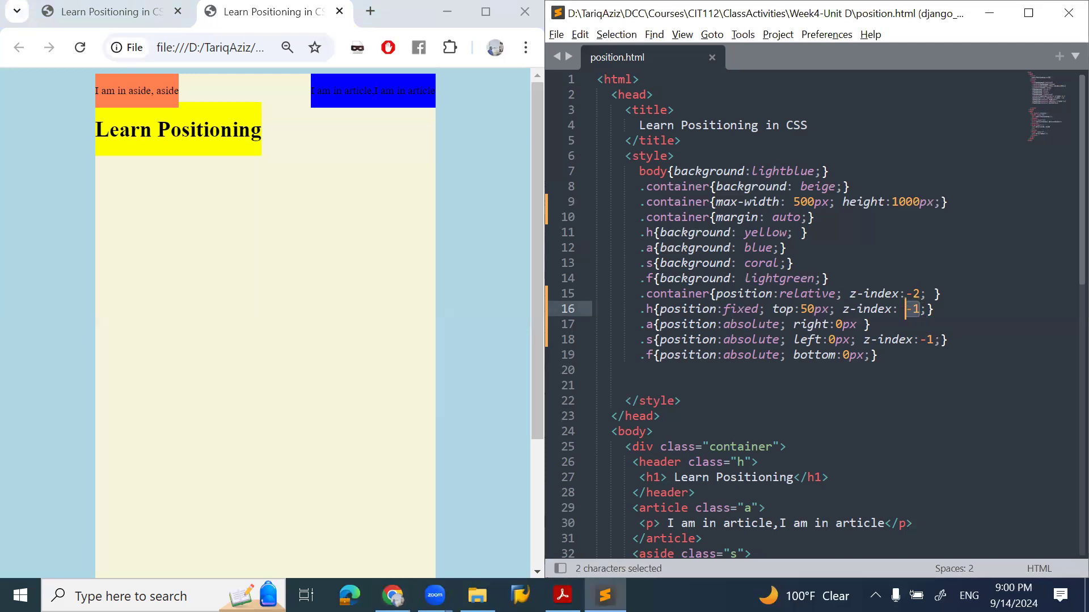
{"action": "type", "text": "0"}
{"action": "key", "text": "ctrl+s"}
{"action": "key", "text": "alt+Tab"}
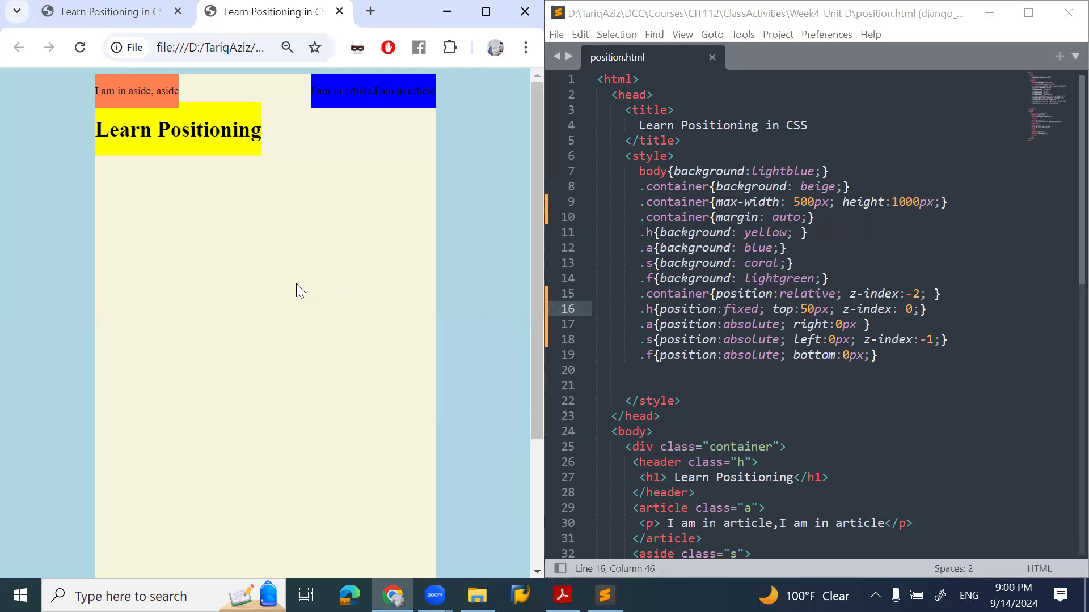
{"action": "key", "text": "ctrl+r"}
{"action": "scroll", "coordinate": [296, 283], "scroll_direction": "down", "scroll_amount": 1}
{"action": "scroll", "coordinate": [297, 284], "scroll_direction": "up", "scroll_amount": 1}
{"action": "scroll", "coordinate": [297, 283], "scroll_direction": "down", "scroll_amount": 1}
{"action": "scroll", "coordinate": [296, 283], "scroll_direction": "up", "scroll_amount": 1}
- Change the header's top offset from 50px to 30px, save and reload the preview
{"action": "left_click", "coordinate": [807, 309]}
{"action": "key", "text": "shift+Left"}
{"action": "type", "text": "3"}
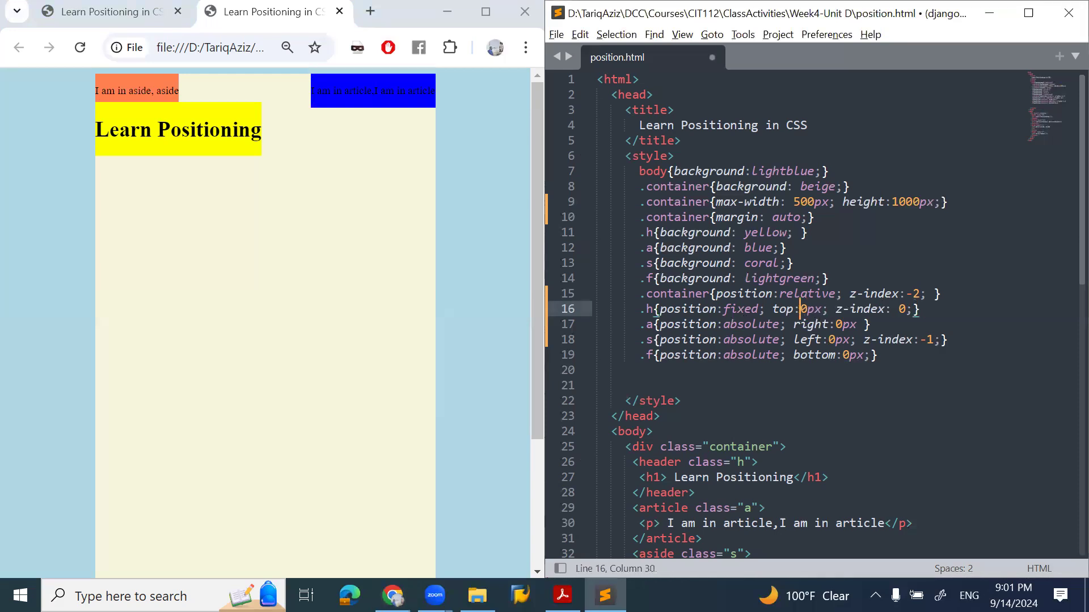
{"action": "key", "text": "ctrl+s"}
{"action": "key", "text": "alt+Tab"}
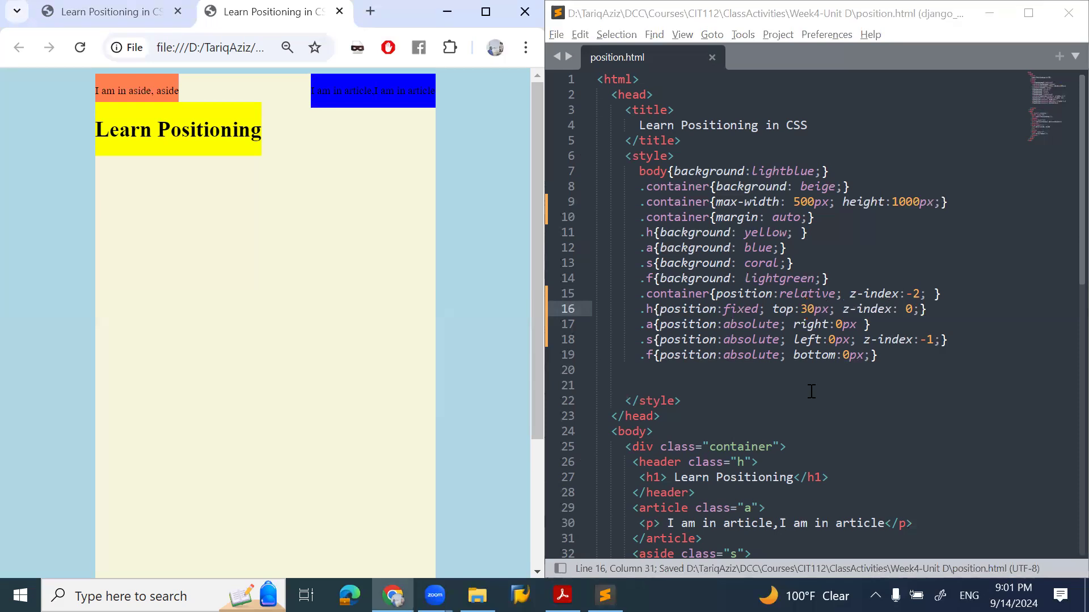
{"action": "key", "text": "ctrl+r"}
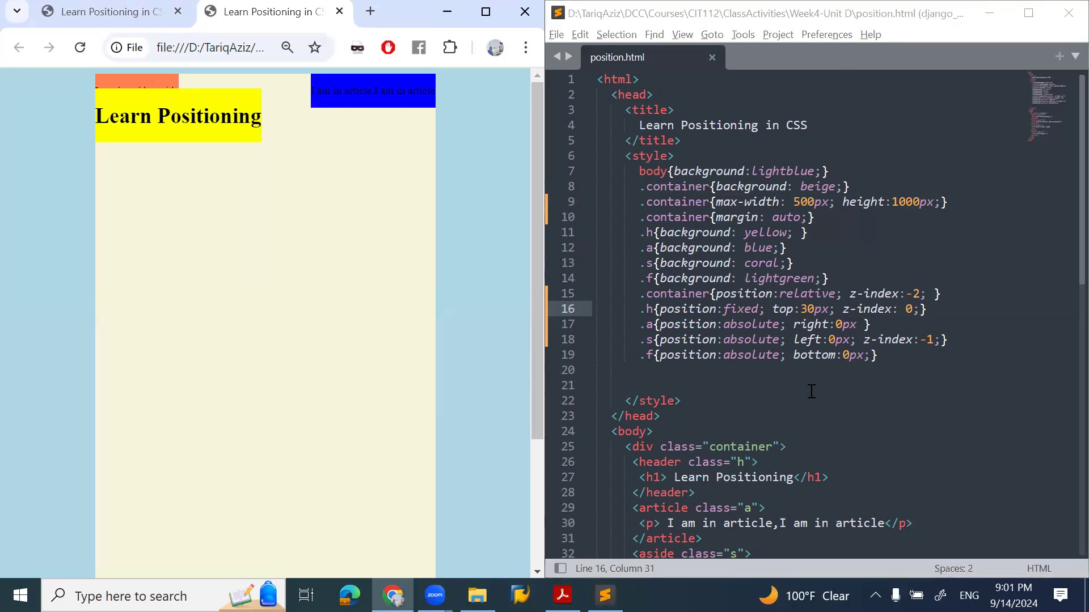
- Raise the aside's z-index from -1 to 1, save and reload so it sits above the header
{"action": "left_click", "coordinate": [921, 339]}
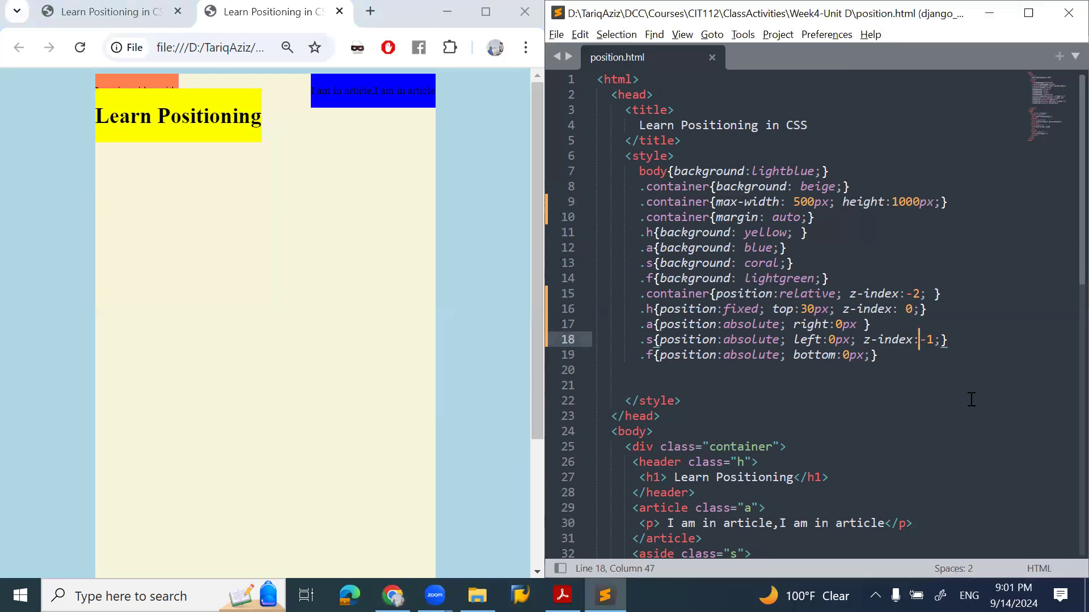
{"action": "key", "text": "Delete"}
{"action": "key", "text": "ctrl+s"}
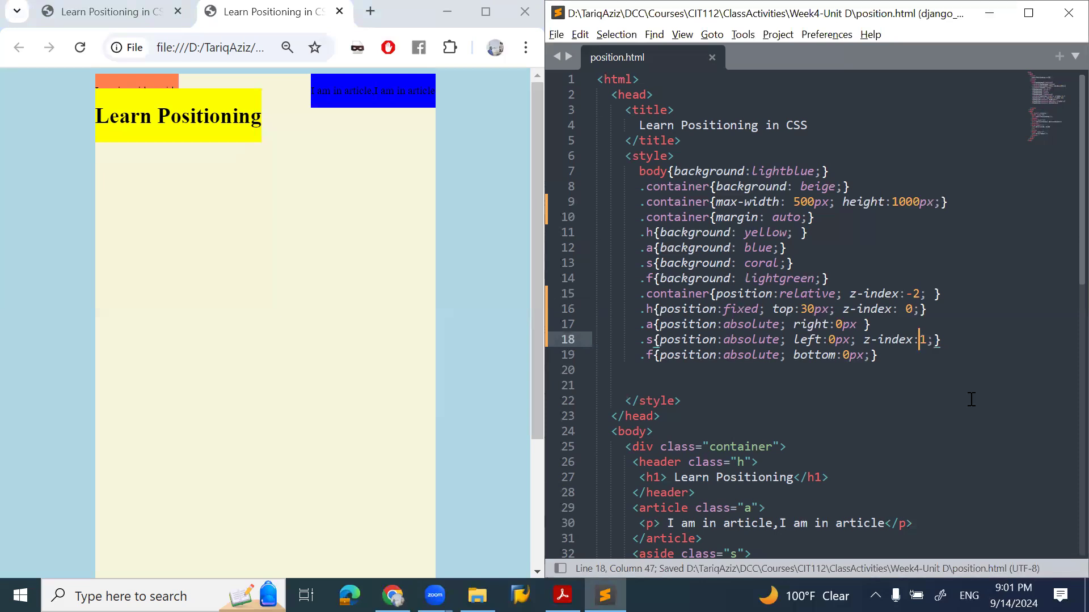
{"action": "key", "text": "alt+Tab"}
{"action": "key", "text": "F5"}
{"action": "left_click", "coordinate": [971, 399], "text": "ctrl"}
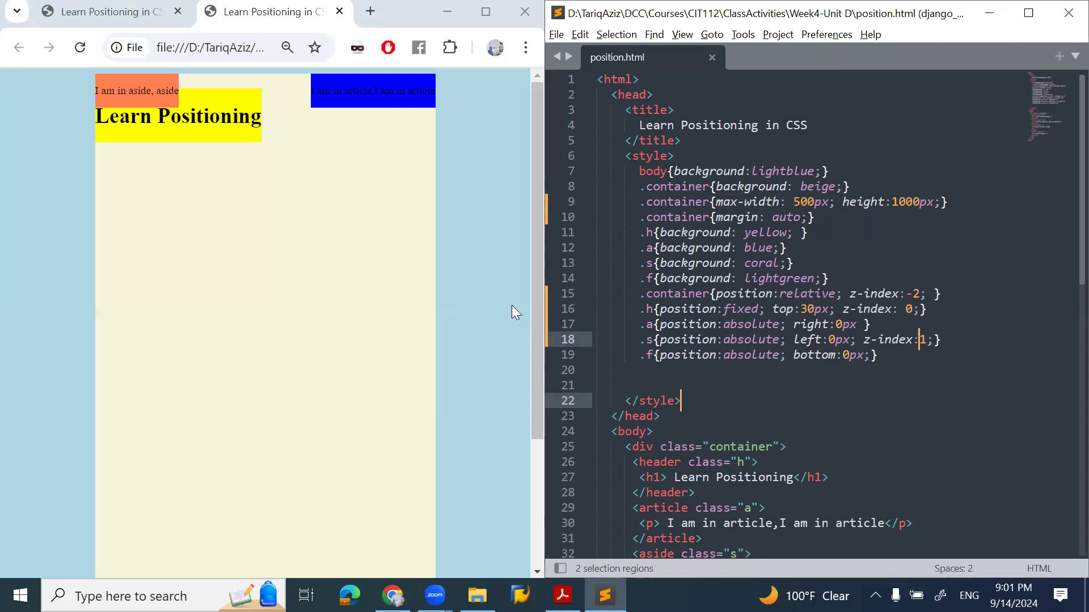
{"action": "scroll", "coordinate": [407, 335], "scroll_direction": "down", "scroll_amount": 4}
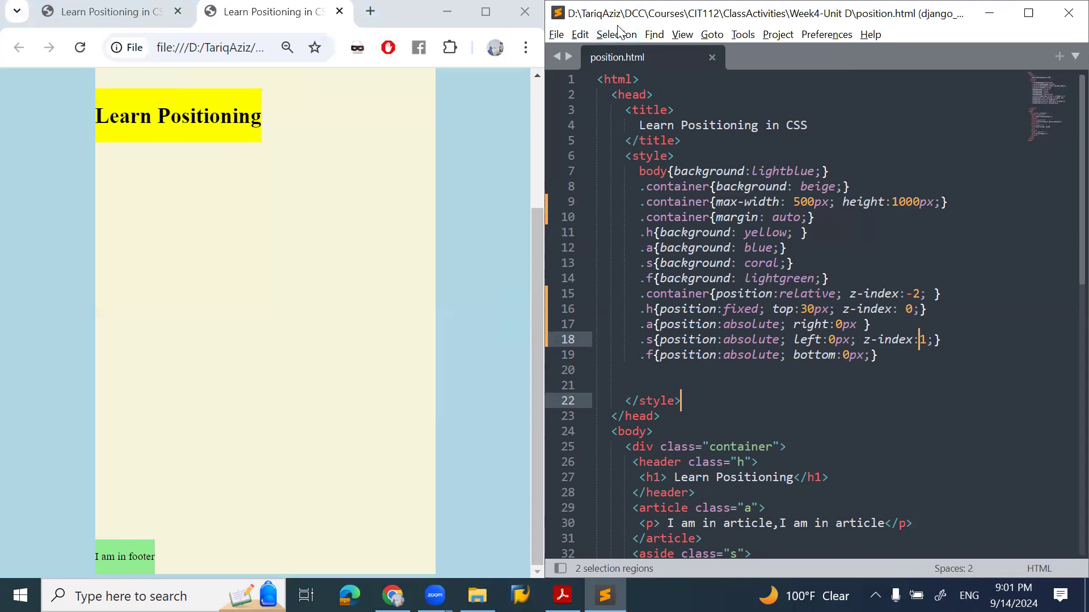
- View the bottom of the rendered page where the green footer sits
{"action": "left_click", "coordinate": [375, 235]}
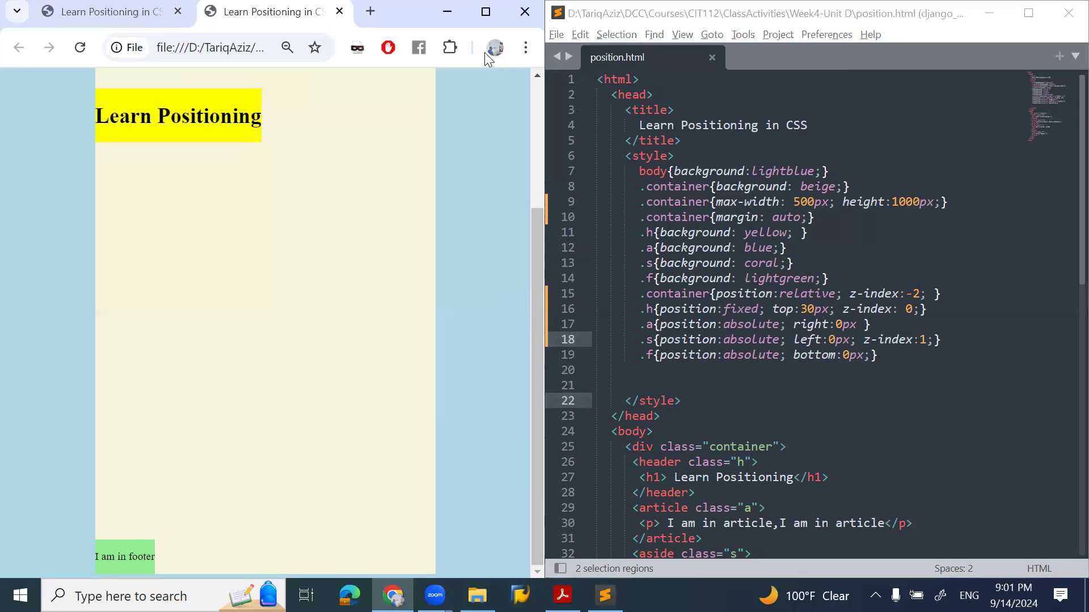